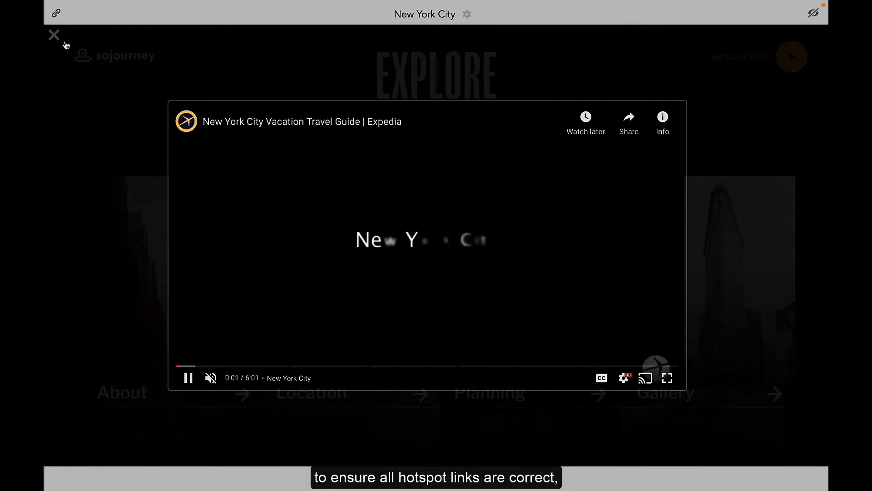
- Test the previewed New York City microapp by closing the video overlay and visiting its section pages and Home, then return to the builder
{"action": "left_click", "coordinate": [55, 36]}
{"action": "left_click", "coordinate": [137, 255]}
{"action": "left_click", "coordinate": [106, 181]}
{"action": "left_click", "coordinate": [103, 222]}
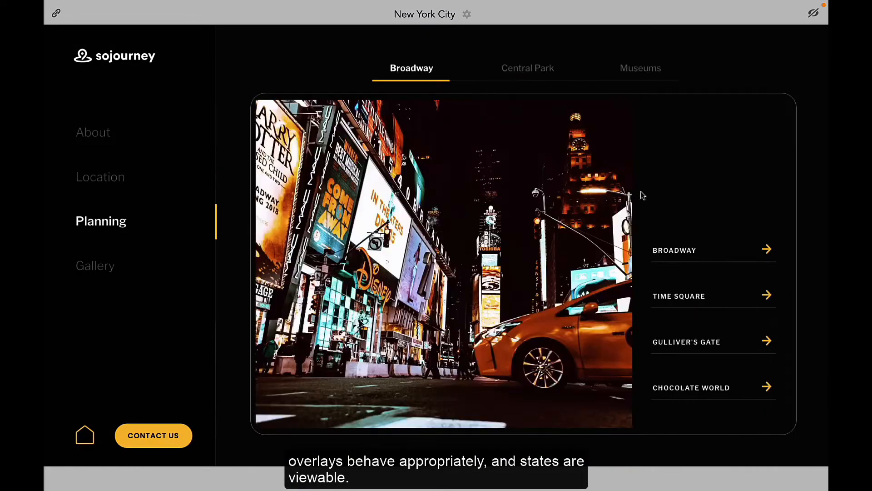
{"action": "left_click", "coordinate": [690, 250]}
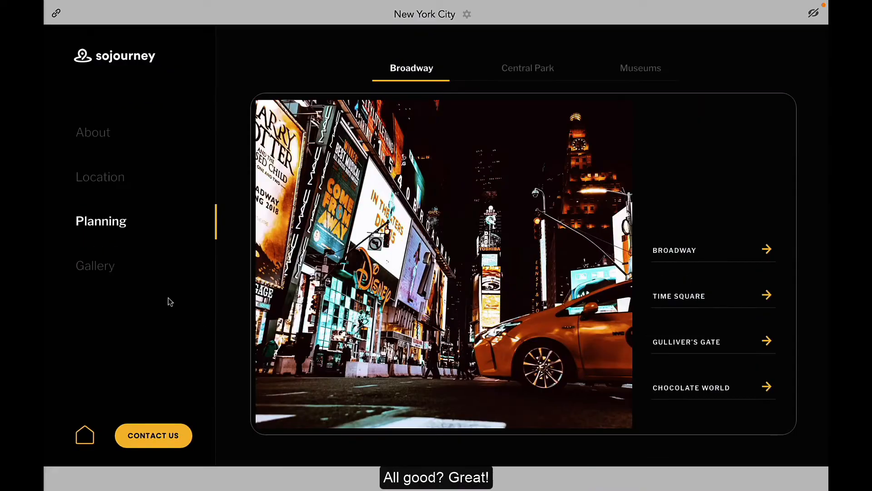
{"action": "left_click", "coordinate": [95, 265]}
{"action": "left_click", "coordinate": [84, 434]}
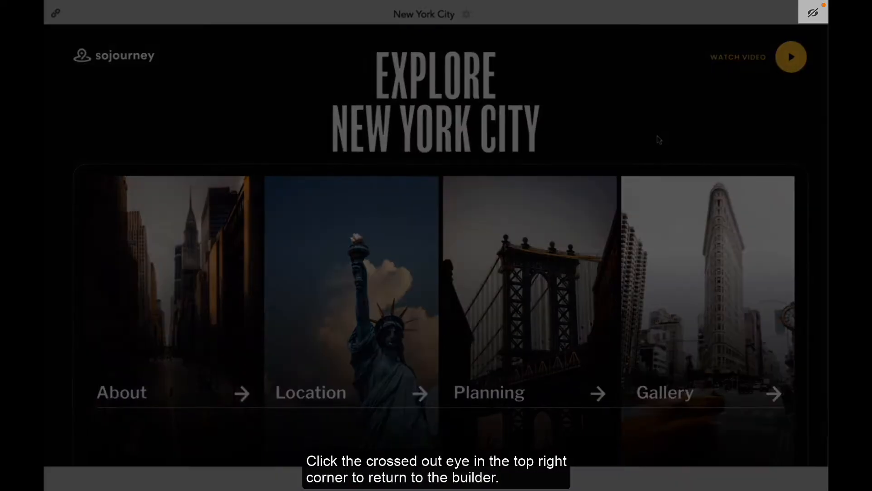
{"action": "left_click", "coordinate": [813, 12]}
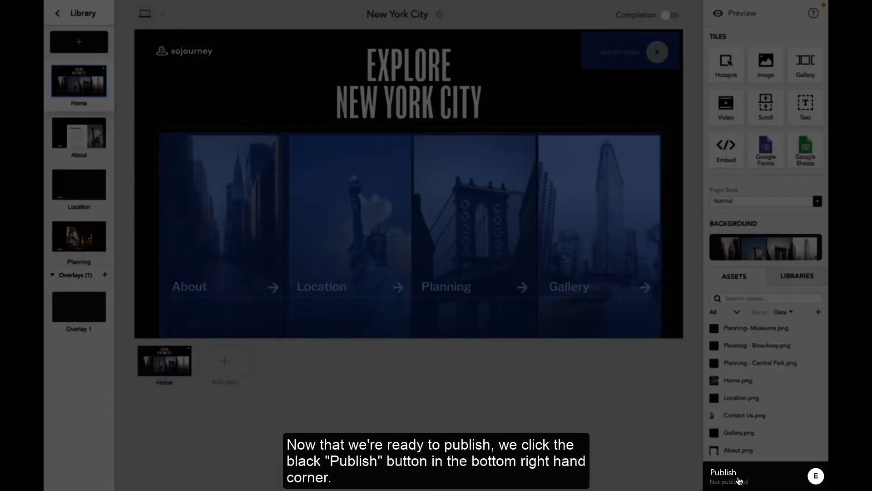
- Publish the New York City microapp to the Everyone group without a push notification
{"action": "left_click", "coordinate": [738, 480]}
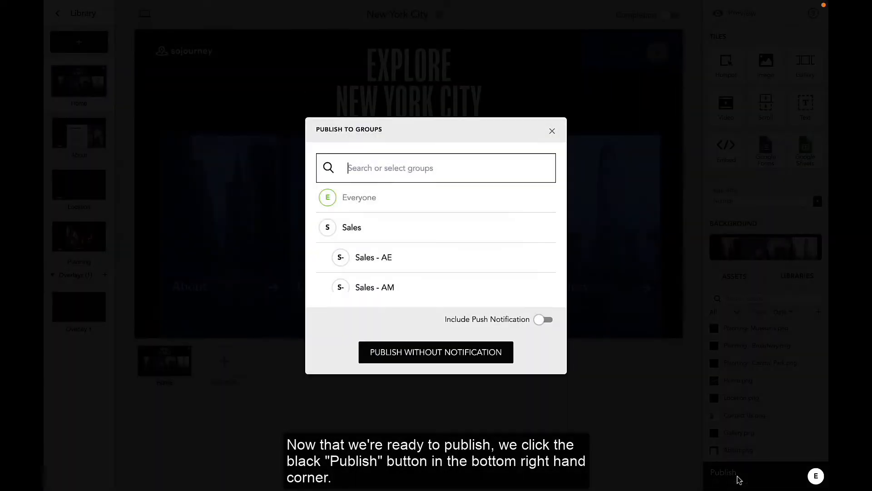
{"action": "scroll", "coordinate": [477, 230], "scroll_direction": "down", "scroll_amount": 2}
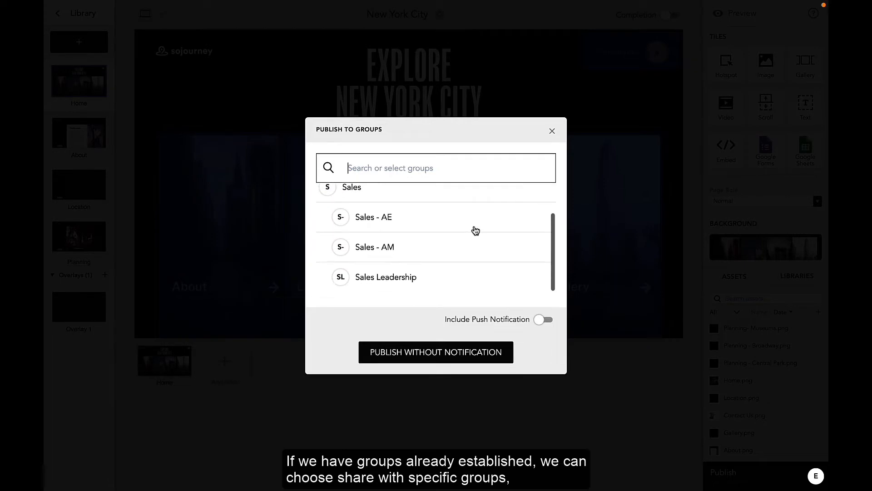
{"action": "scroll", "coordinate": [476, 231], "scroll_direction": "up", "scroll_amount": 2}
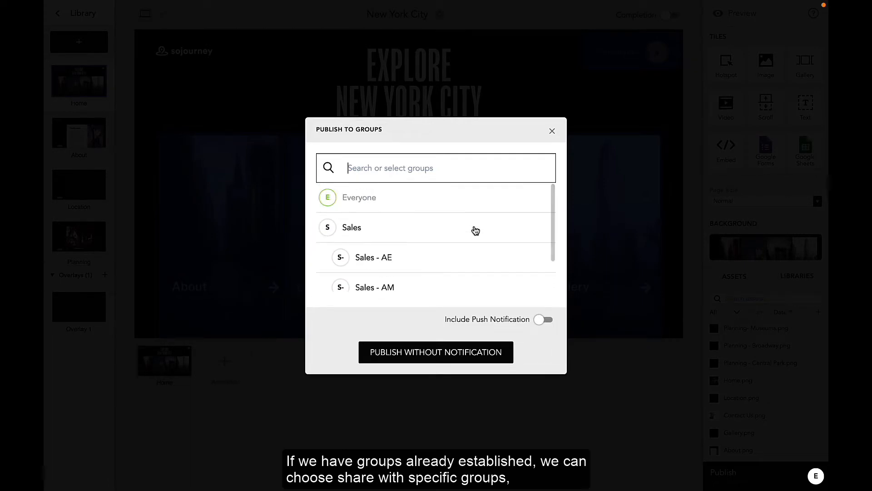
{"action": "left_click", "coordinate": [474, 361]}
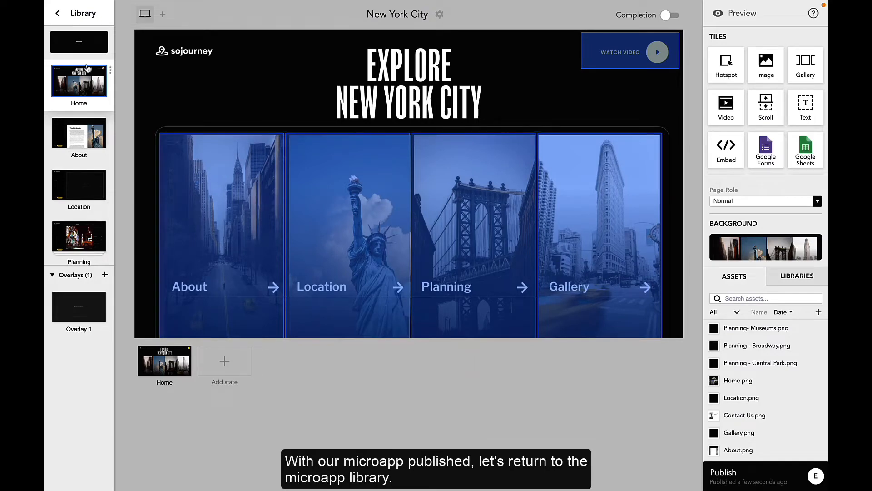
- Return to the microapp library and view the published New York City microapp from its cover in the Uncategorized section
{"action": "left_click", "coordinate": [58, 13]}
{"action": "scroll", "coordinate": [374, 237], "scroll_direction": "down", "scroll_amount": 6}
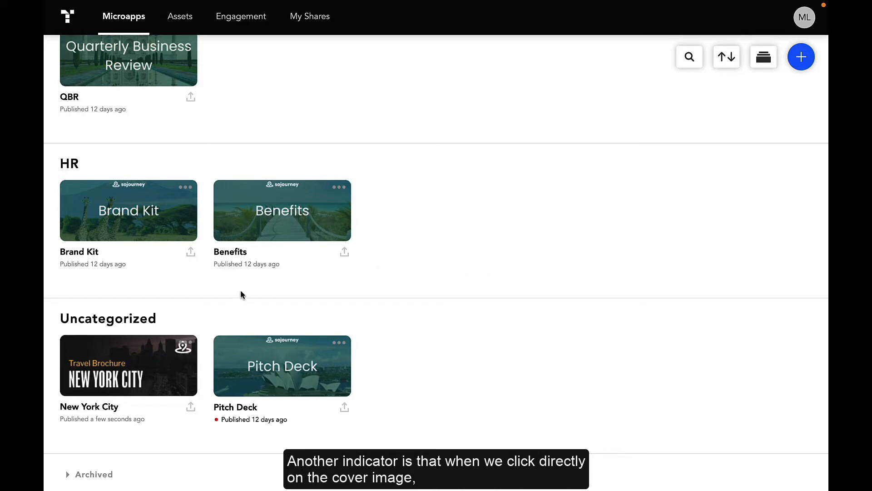
{"action": "left_click", "coordinate": [158, 365]}
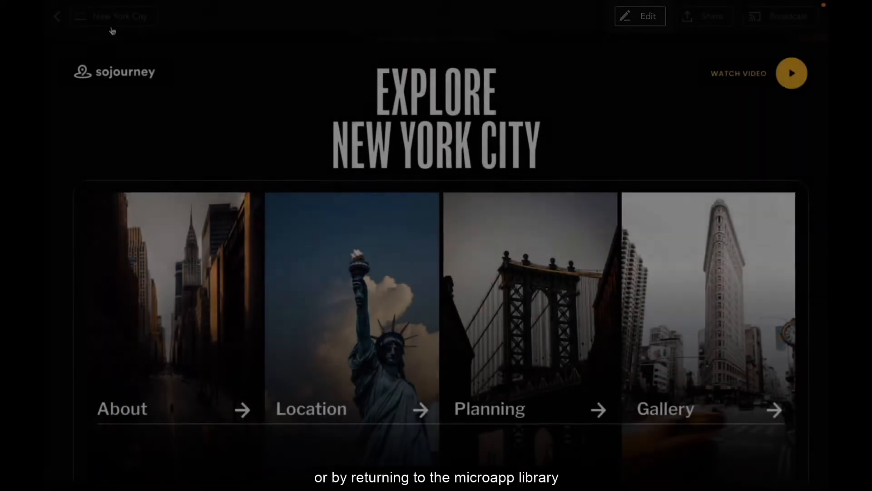
- Leave the published view and open the New York City microapp for editing from the library
{"action": "left_click", "coordinate": [55, 18]}
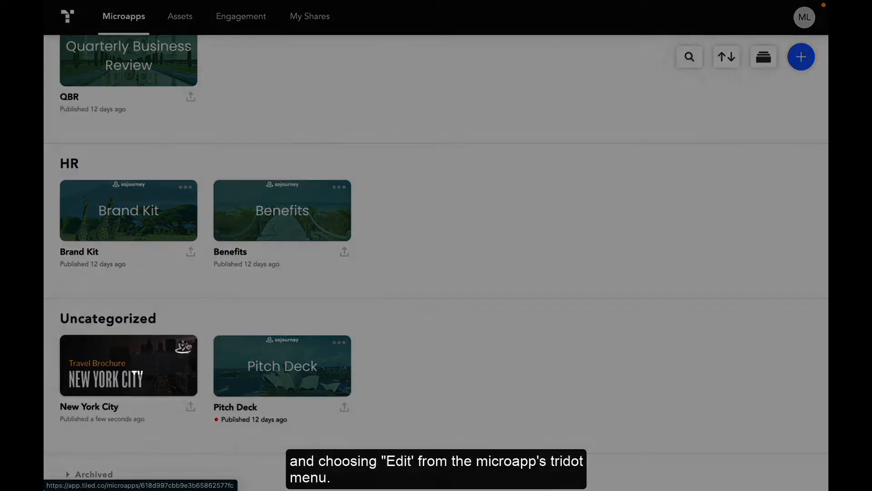
{"action": "left_click", "coordinate": [184, 346]}
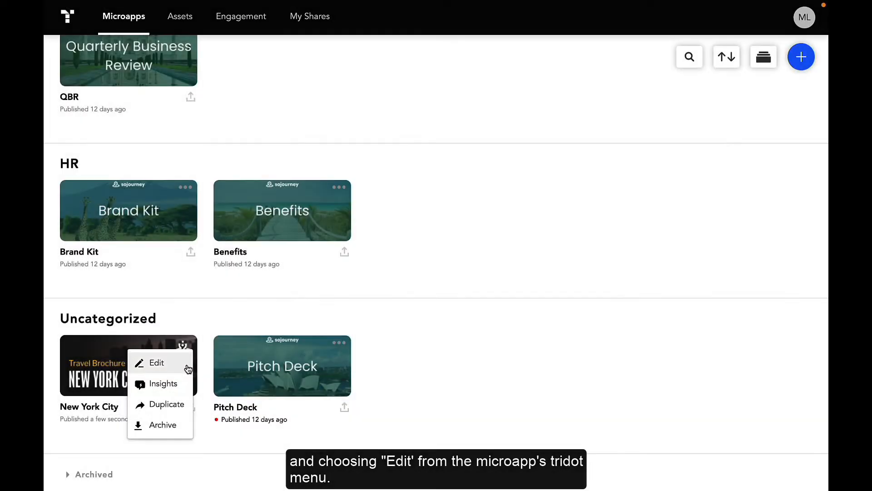
{"action": "left_click", "coordinate": [188, 368]}
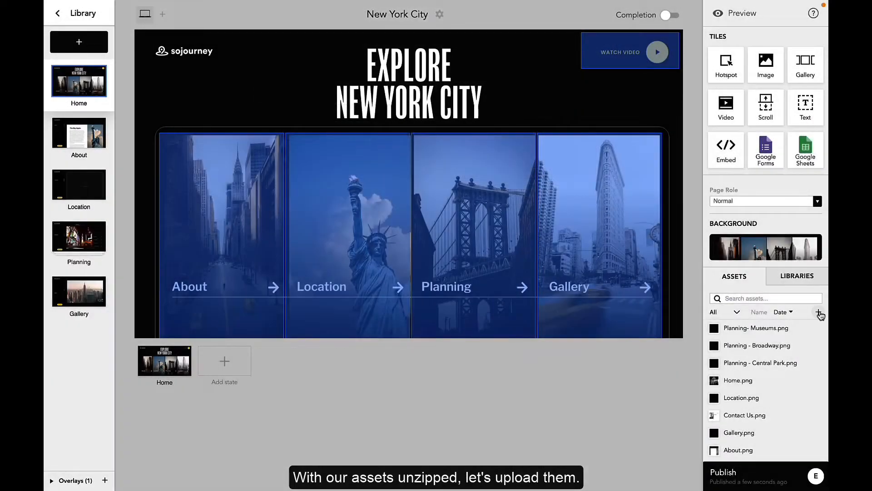
- Upload HomeTransparency.png, About2.png, HomeBackground.mp4 and AboutVideo.mp4 to the microapp's assets, including the oversized file
{"action": "left_click", "coordinate": [818, 312]}
{"action": "key", "text": "super+a"}
{"action": "left_click", "coordinate": [621, 350]}
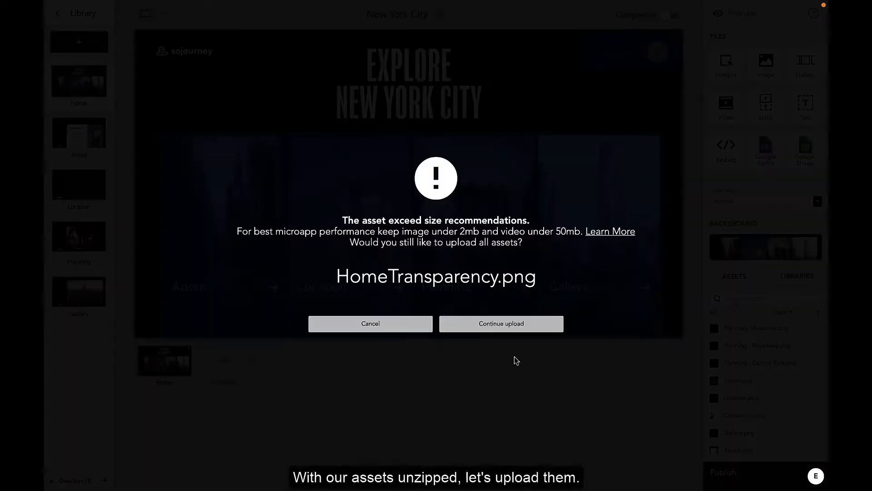
{"action": "left_click", "coordinate": [503, 326]}
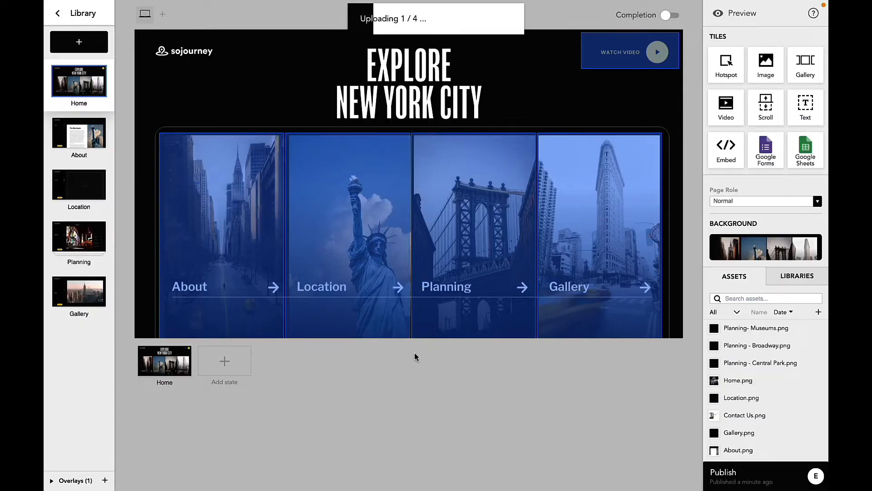
- Replace the Home page's background with HomeBackground.mp4 and check it in preview
{"action": "left_click", "coordinate": [766, 251]}
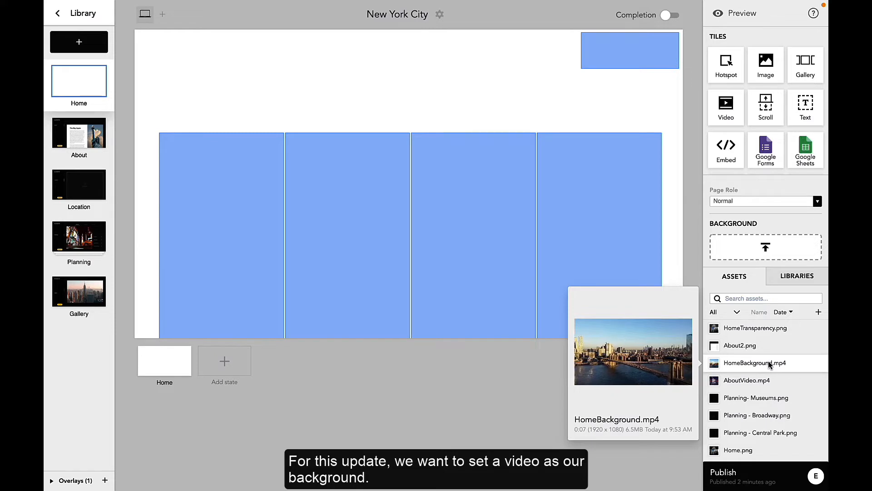
{"action": "left_click_drag", "start_coordinate": [768, 365], "coordinate": [767, 248]}
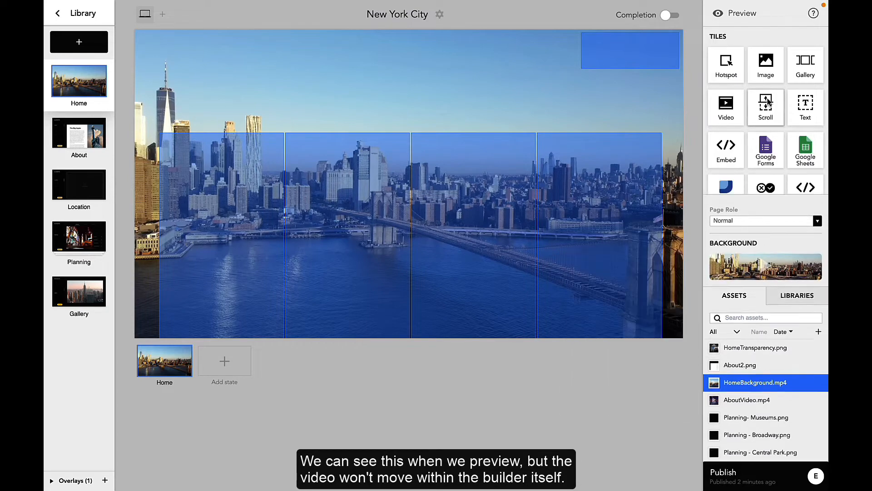
{"action": "left_click", "coordinate": [734, 12]}
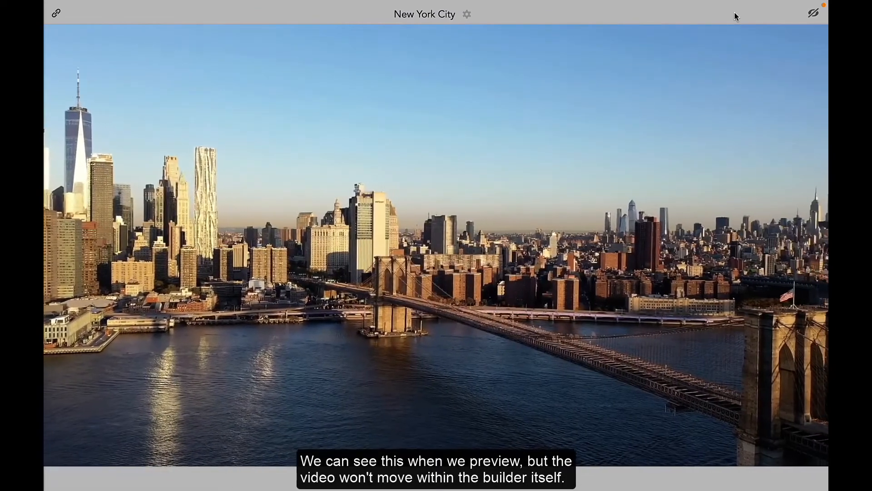
{"action": "left_click", "coordinate": [812, 15]}
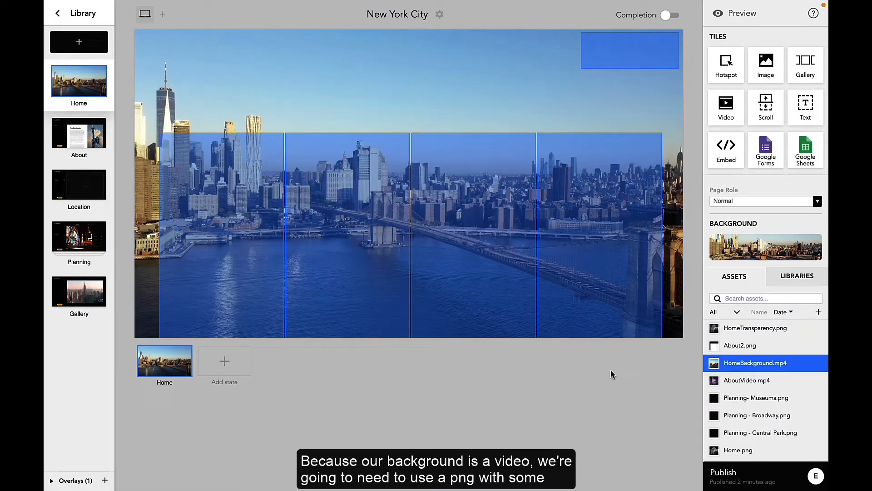
- Place HomeTransparency.png on the Home page at position 0, 0 and enlarge it to fill the whole page at 3840 × 2160
{"action": "mouse_move", "coordinate": [740, 330]}
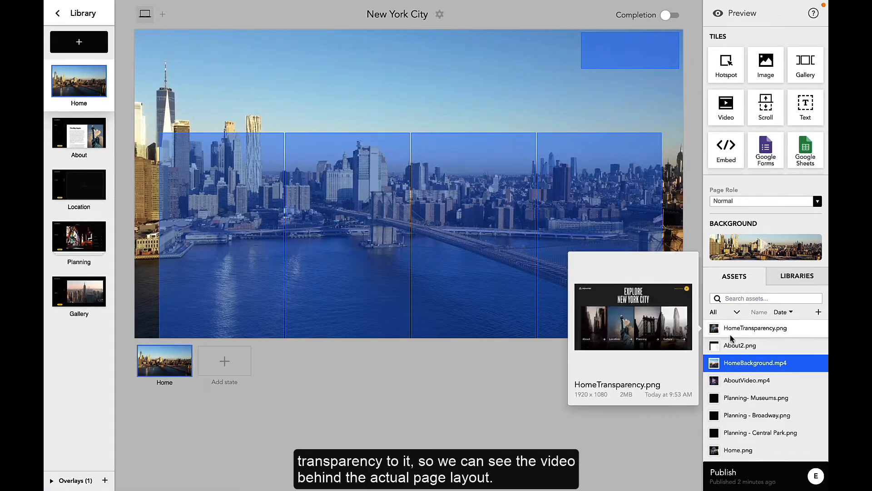
{"action": "left_click_drag", "start_coordinate": [743, 332], "coordinate": [285, 110]}
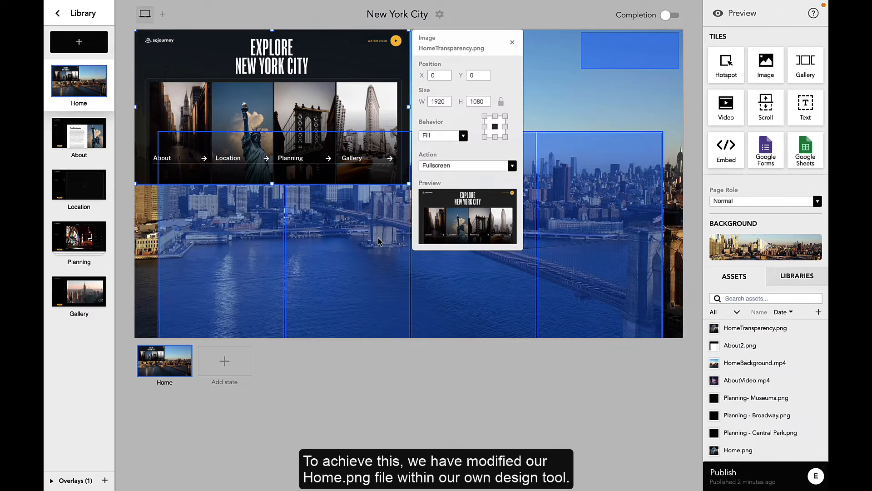
{"action": "left_click_drag", "start_coordinate": [407, 184], "coordinate": [681, 341]}
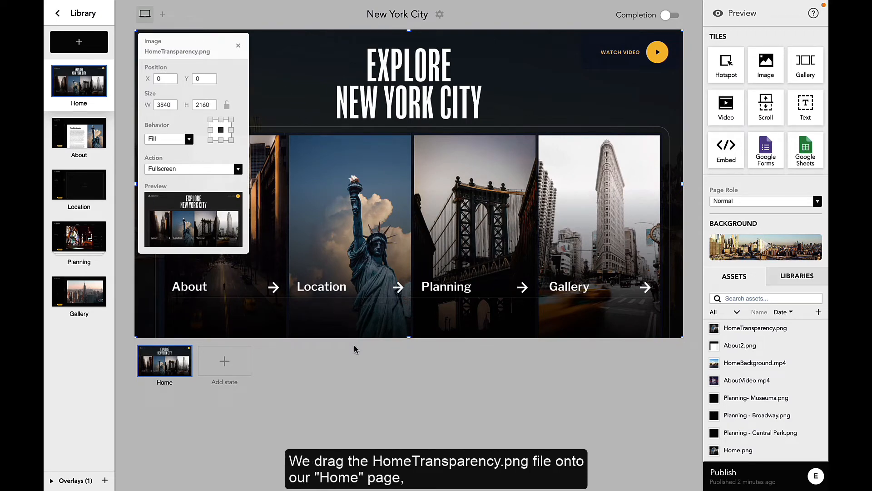
{"action": "left_click", "coordinate": [458, 21]}
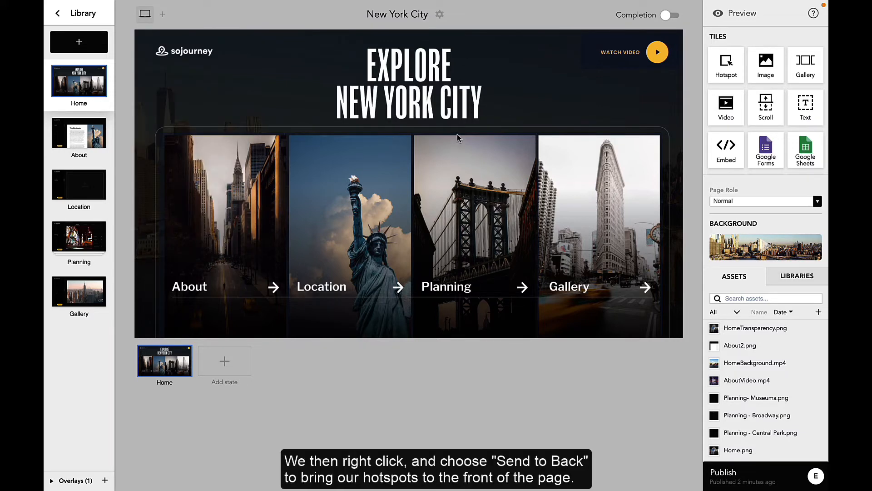
- Send the HomeTransparency.png image to the back so the Home page's hotspots lie in front of it
{"action": "right_click", "coordinate": [465, 104]}
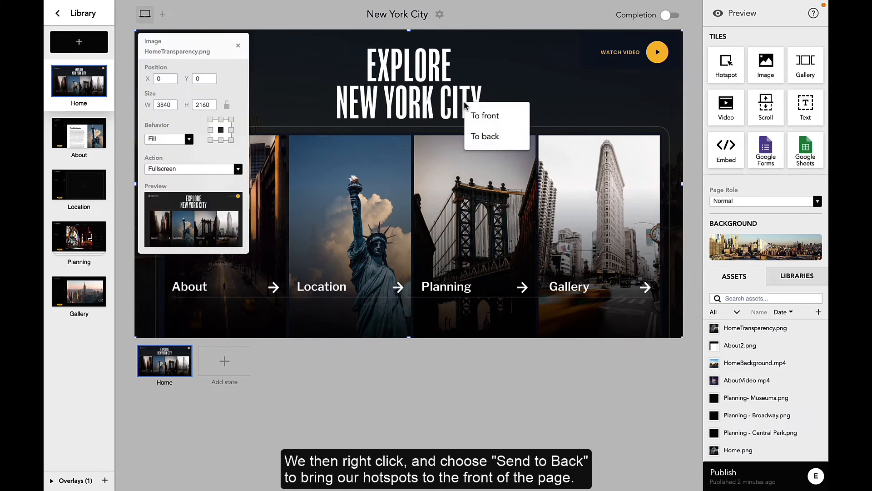
{"action": "left_click", "coordinate": [473, 136]}
{"action": "left_click", "coordinate": [470, 386]}
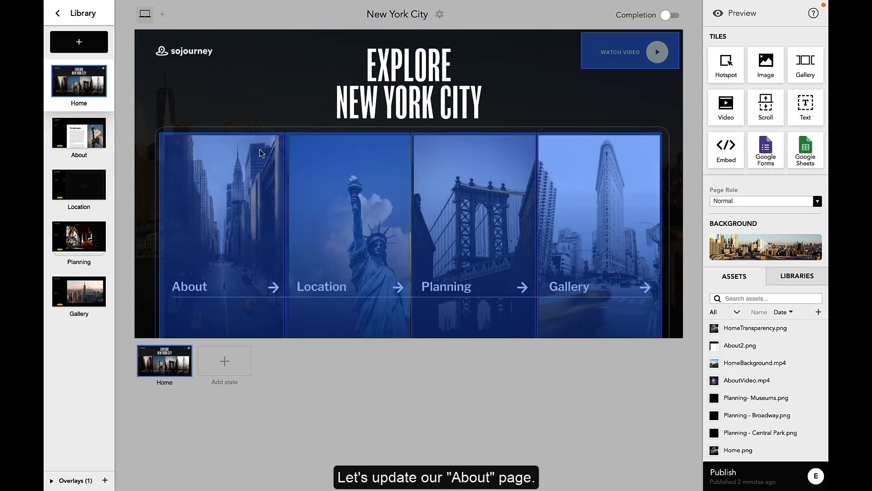
- Set About2.png as the About page's background and fit AboutVideo.mp4 to the grey video placeholder, about 1120 × 1671
{"action": "left_click", "coordinate": [85, 143]}
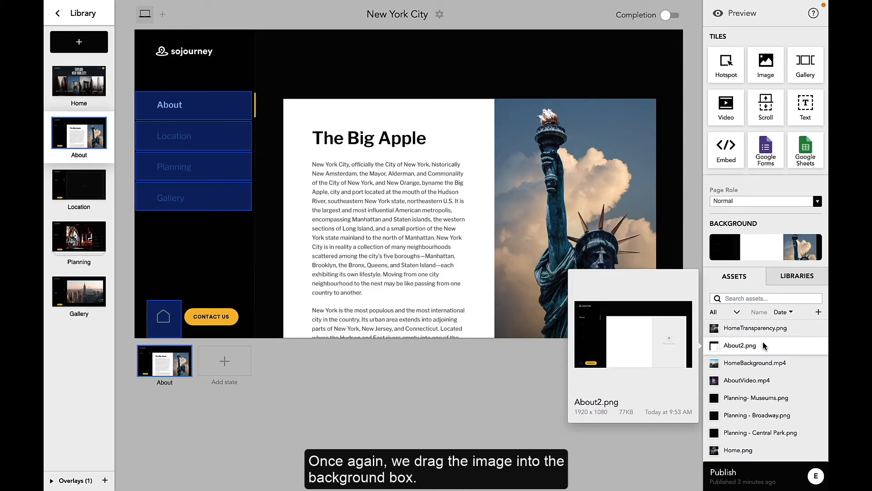
{"action": "left_click_drag", "start_coordinate": [740, 346], "coordinate": [742, 250]}
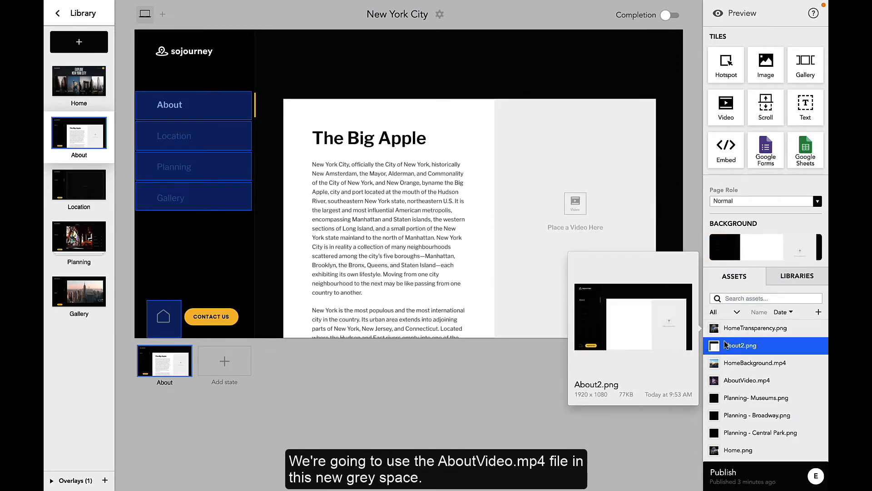
{"action": "left_click_drag", "start_coordinate": [733, 384], "coordinate": [569, 154]}
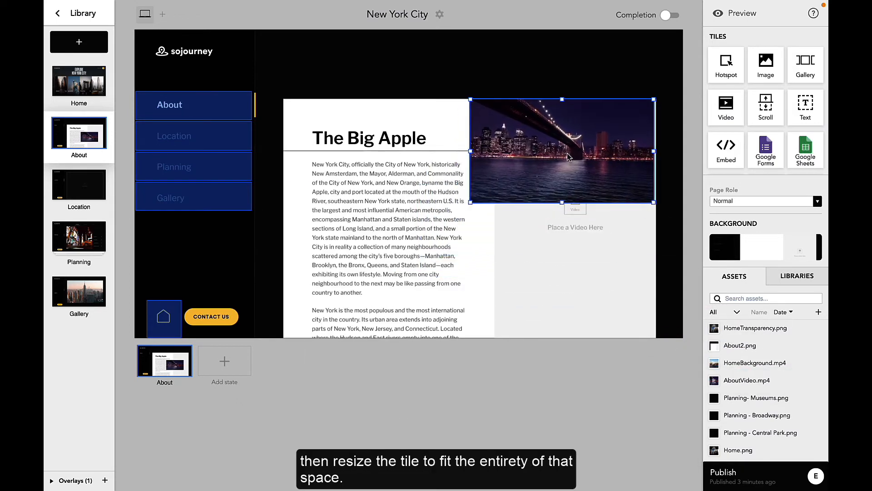
{"action": "left_click_drag", "start_coordinate": [471, 150], "coordinate": [495, 152]}
{"action": "left_click_drag", "start_coordinate": [578, 201], "coordinate": [575, 337]}
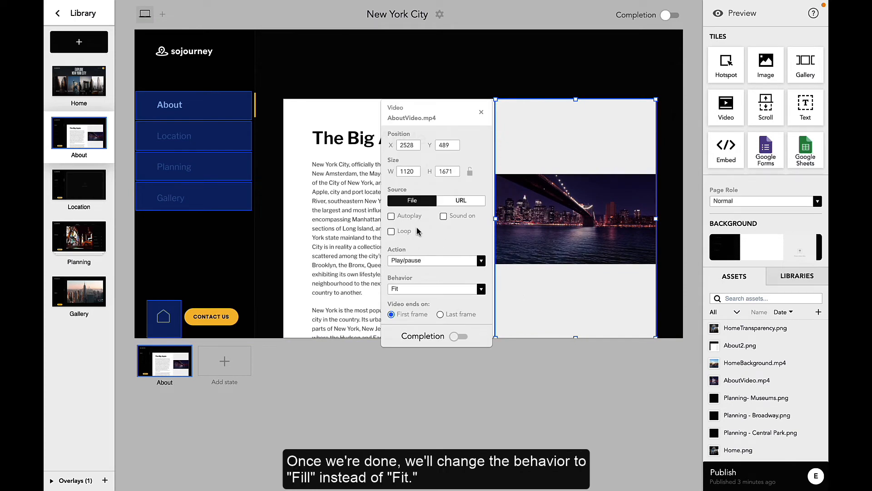
- Configure the AboutVideo.mp4 tile with Fill behavior, Autoplay and Loop enabled, and the action set to Do nothing
{"action": "left_click", "coordinate": [460, 288]}
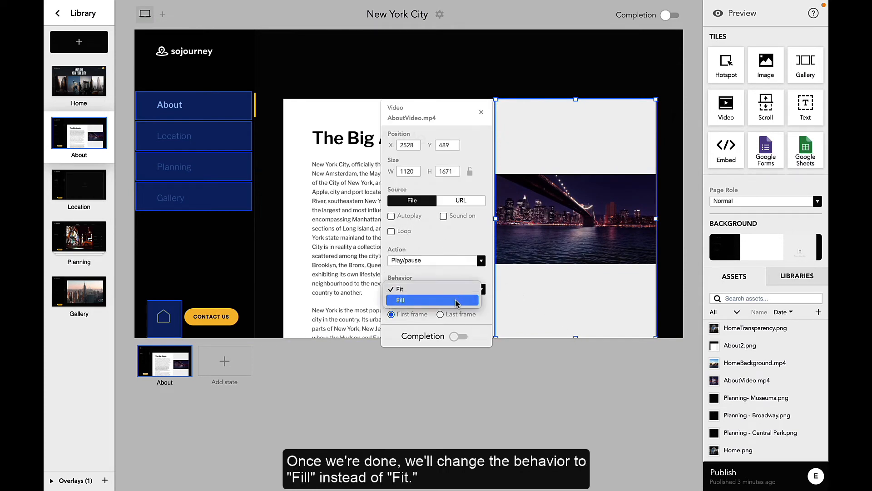
{"action": "left_click", "coordinate": [457, 300]}
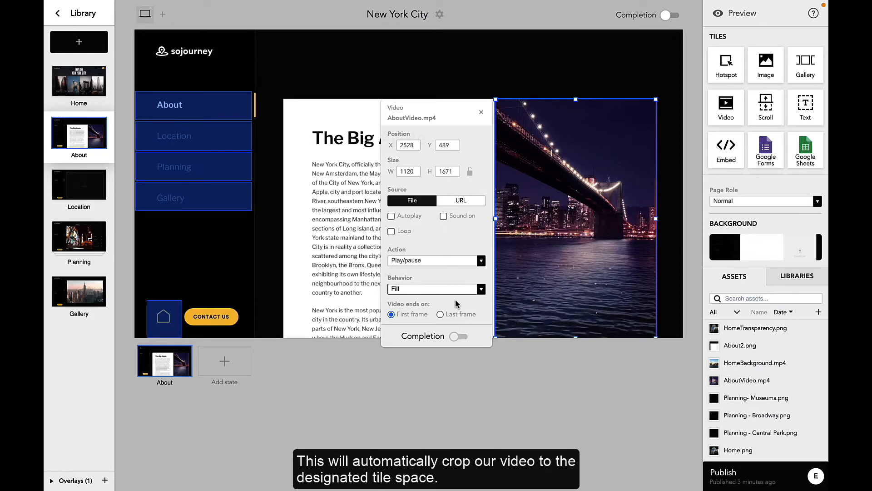
{"action": "left_click", "coordinate": [392, 217]}
{"action": "left_click", "coordinate": [392, 231]}
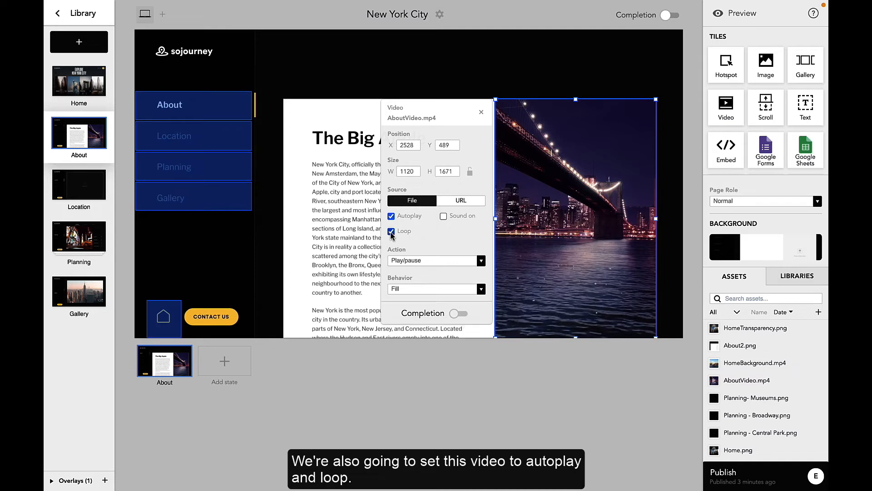
{"action": "left_click", "coordinate": [396, 261]}
{"action": "left_click", "coordinate": [400, 250]}
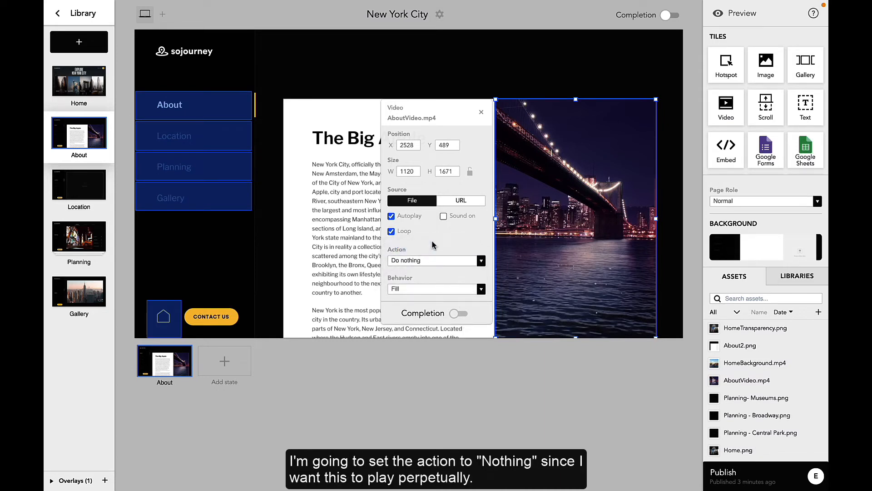
{"action": "left_click", "coordinate": [480, 418]}
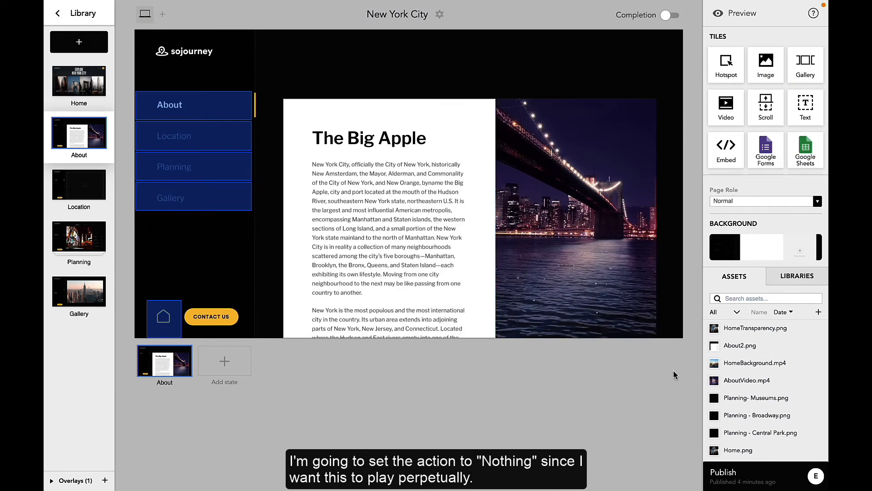
- Preview the microapp from the About page, follow its link to the Home page, and exit the preview
{"action": "left_click", "coordinate": [719, 18]}
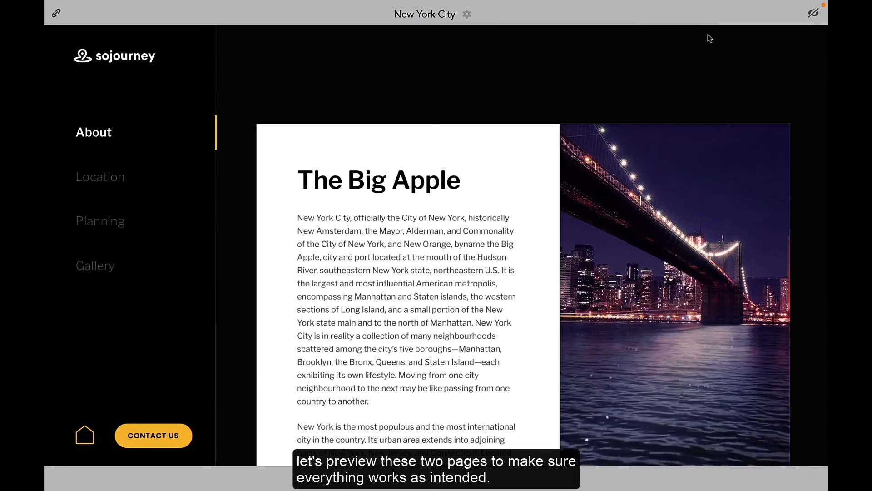
{"action": "left_click", "coordinate": [85, 436]}
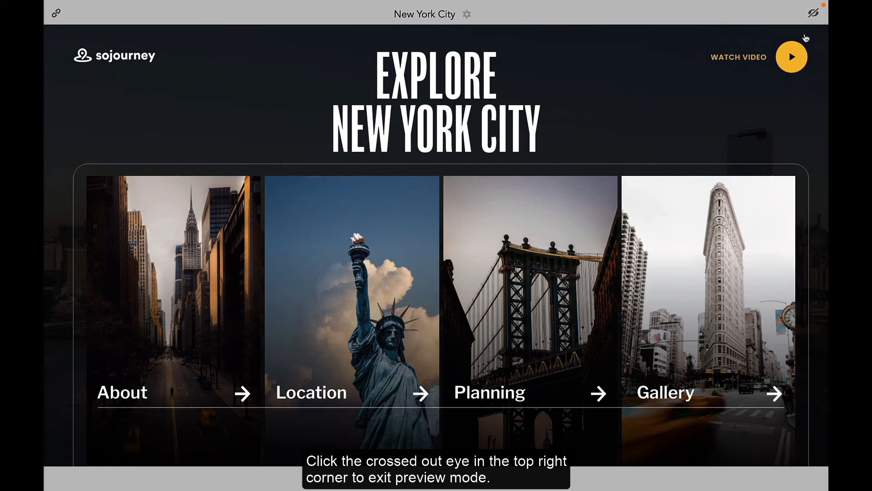
{"action": "left_click", "coordinate": [811, 18]}
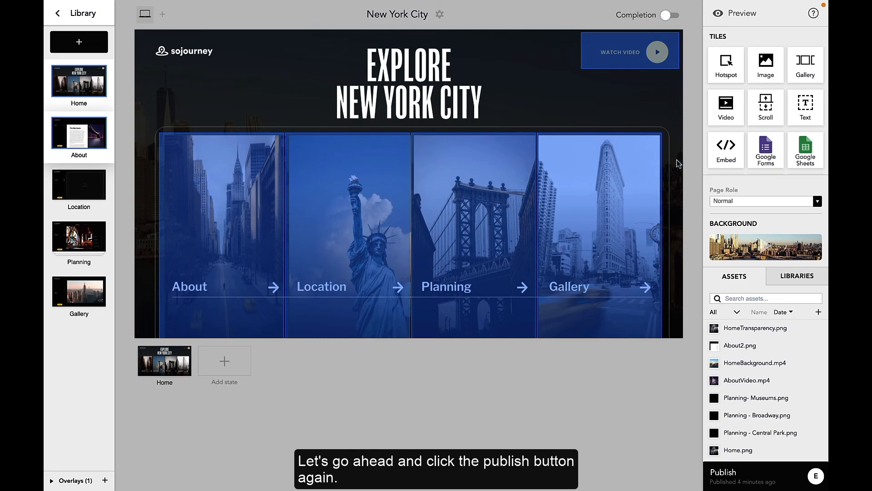
- Publish the microapp with a push notification whose notes read "We have made updates to the Home and About pages."
{"action": "scroll", "coordinate": [726, 418], "scroll_direction": "down", "scroll_amount": 1}
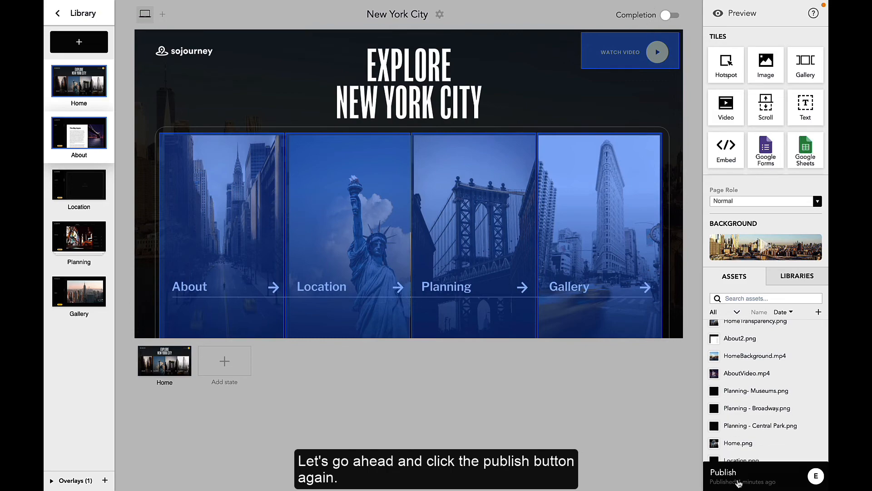
{"action": "left_click", "coordinate": [738, 481]}
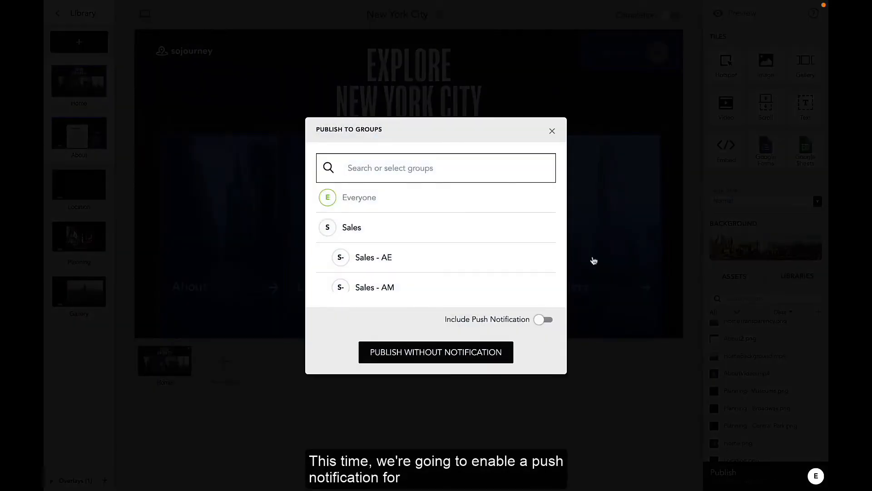
{"action": "left_click", "coordinate": [542, 322]}
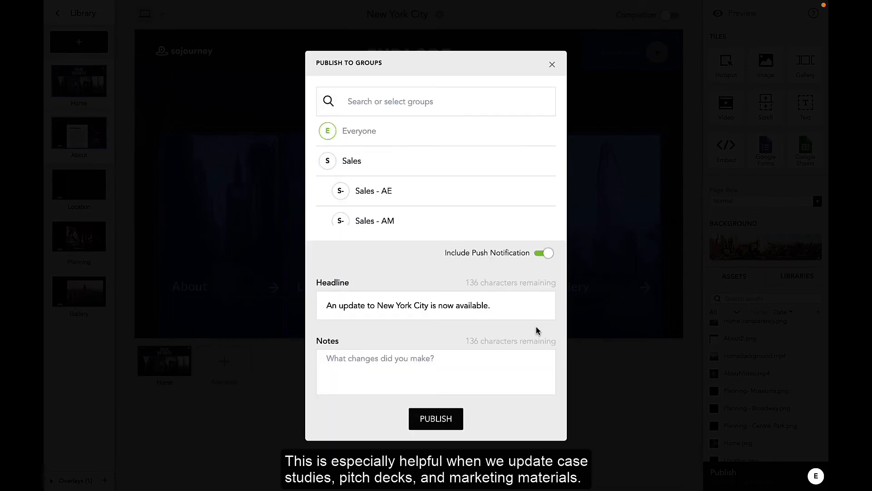
{"action": "left_click", "coordinate": [436, 364]}
{"action": "type", "text": "We have made updates to the Home and About pages."}
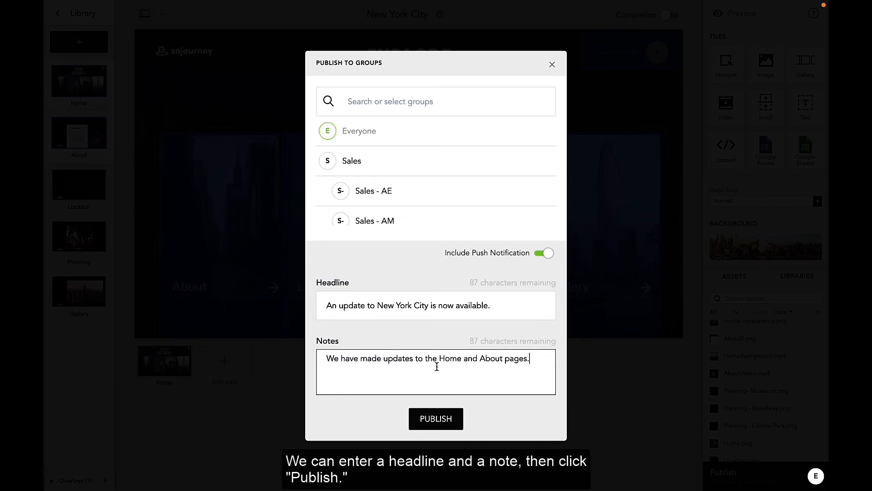
{"action": "left_click", "coordinate": [436, 419]}
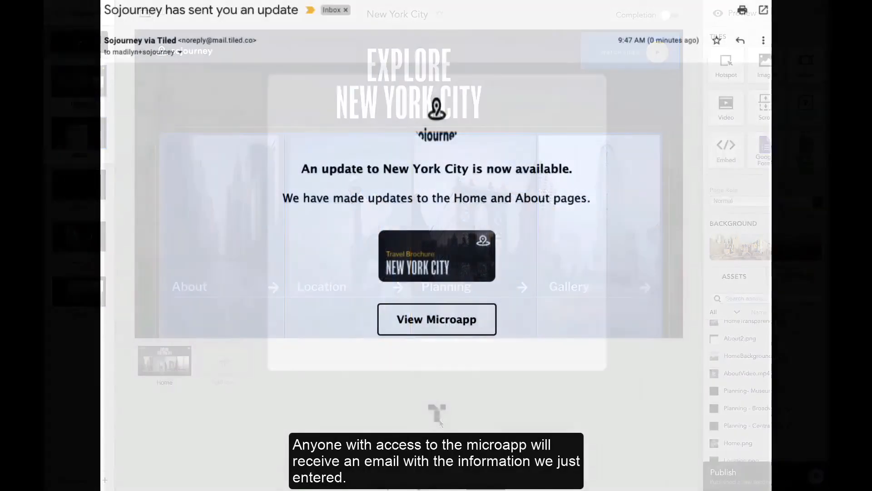